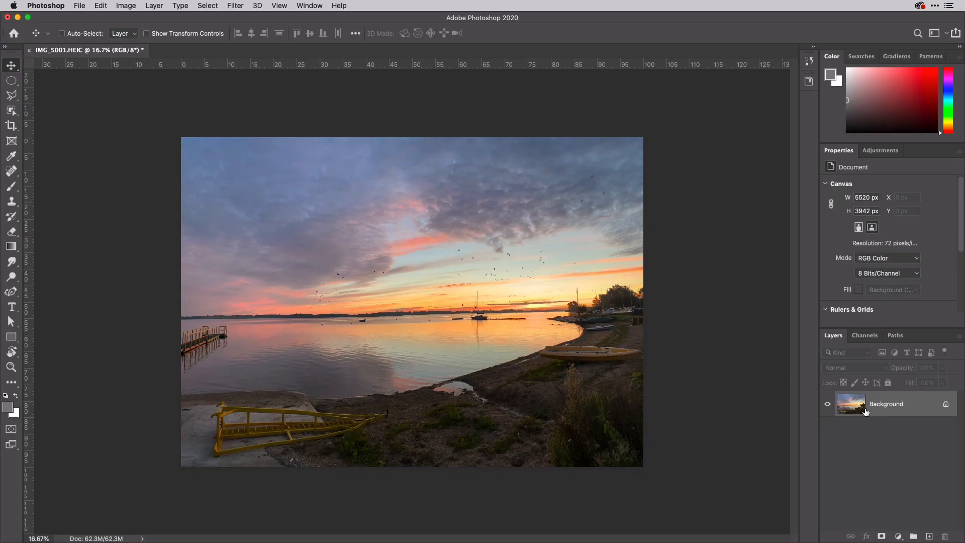
Convert the Background layer to a smart object.
right_click(921, 405)
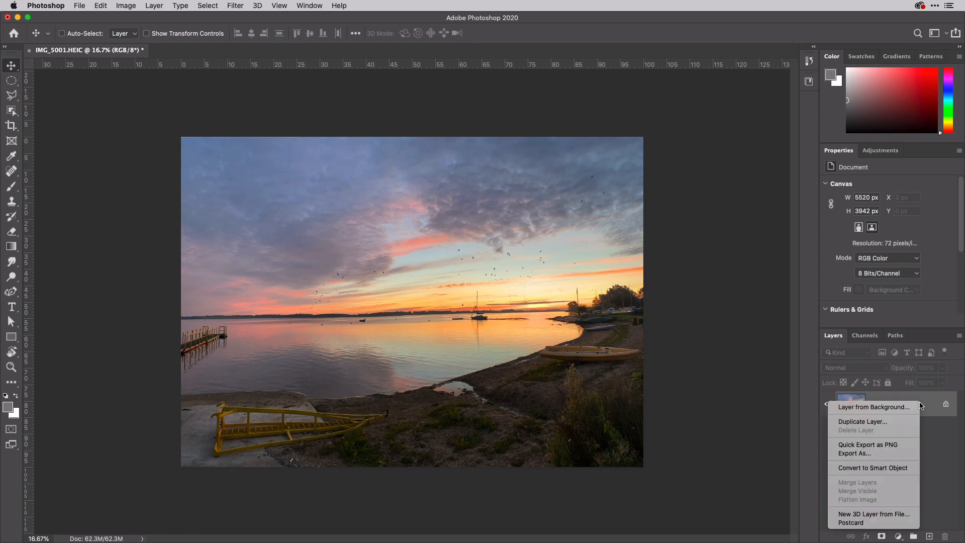
click(896, 470)
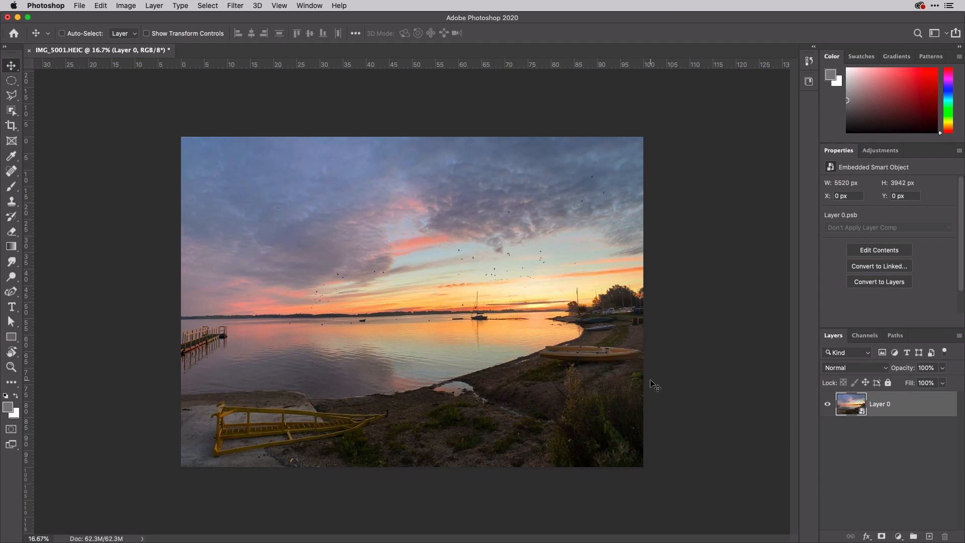
Open Color Range and set it to select Highlights.
click(208, 6)
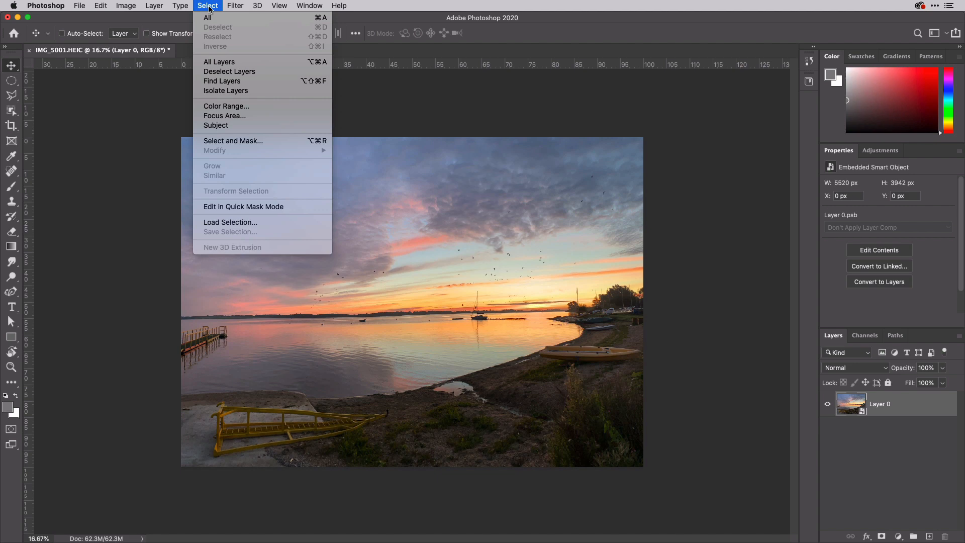
click(226, 106)
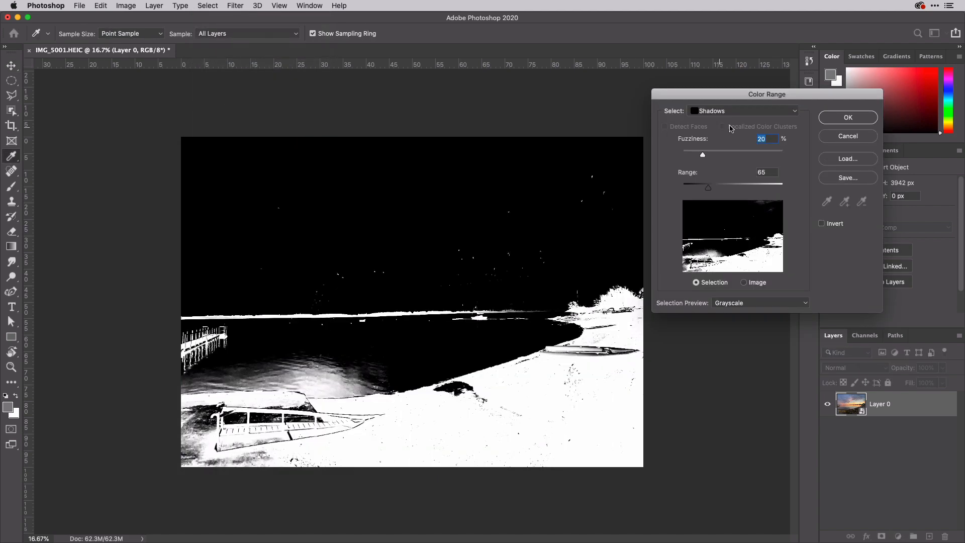
click(779, 113)
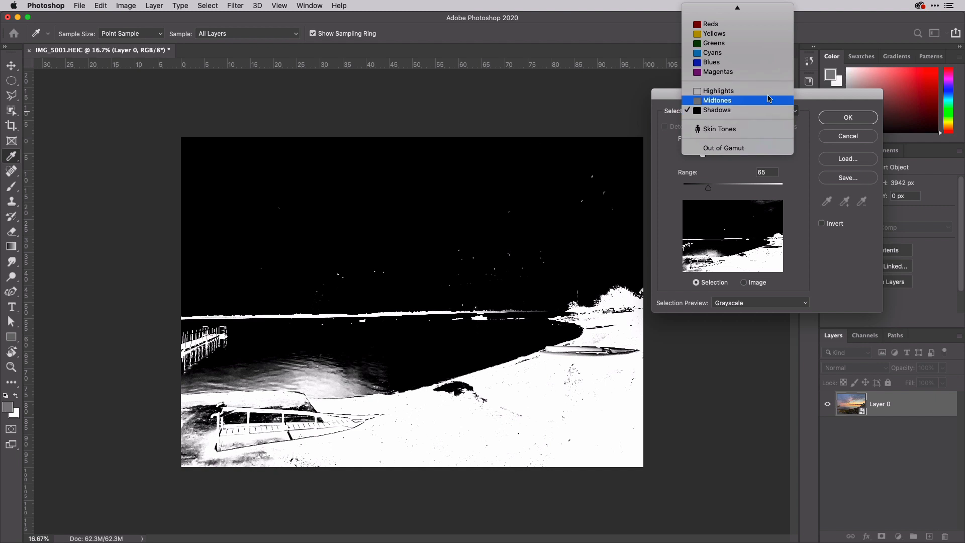
click(767, 92)
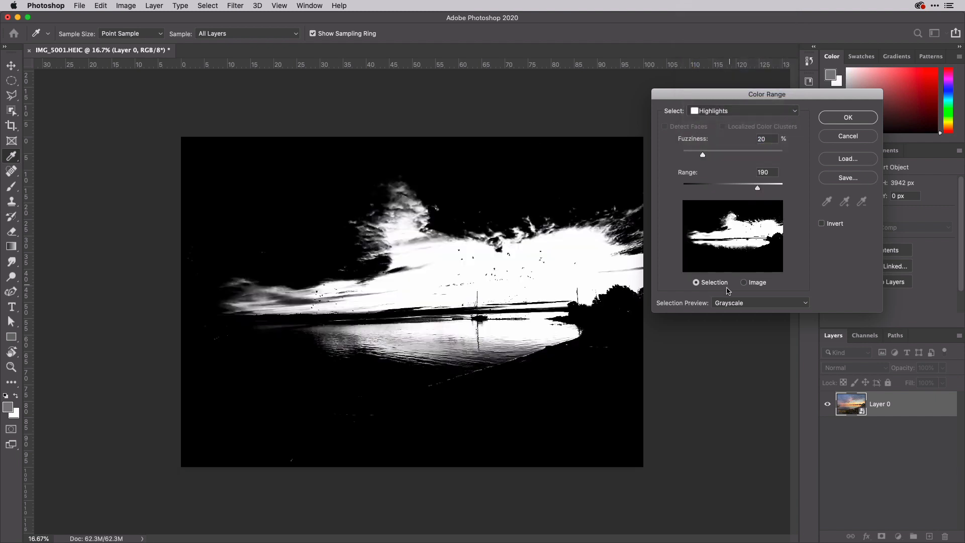
Compare the selection preview modes and thumbnail views, then apply the Highlights color range selection.
click(767, 304)
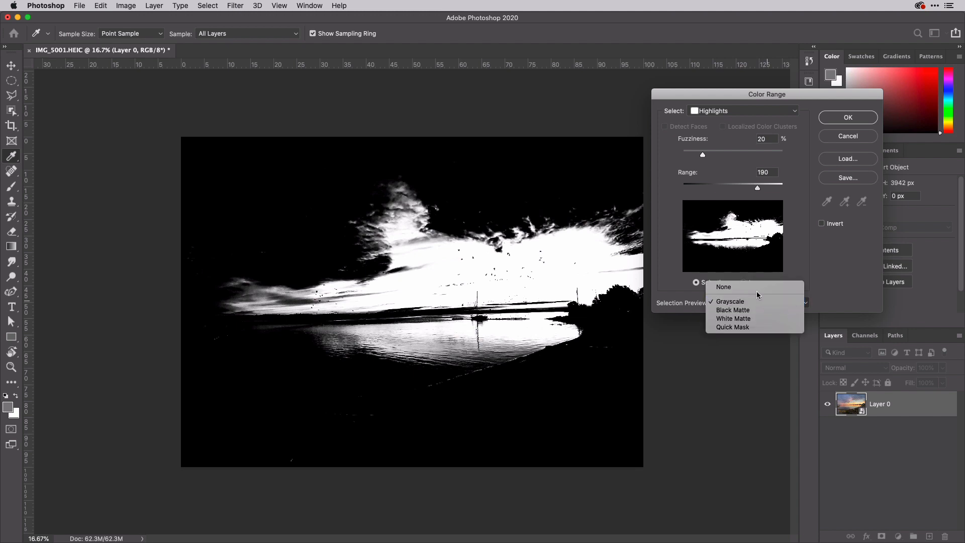
click(756, 289)
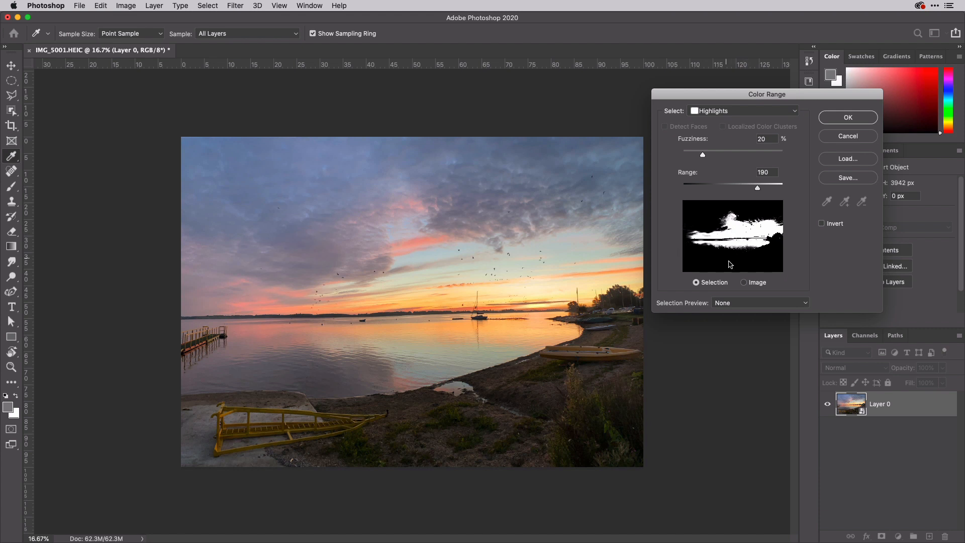
click(745, 283)
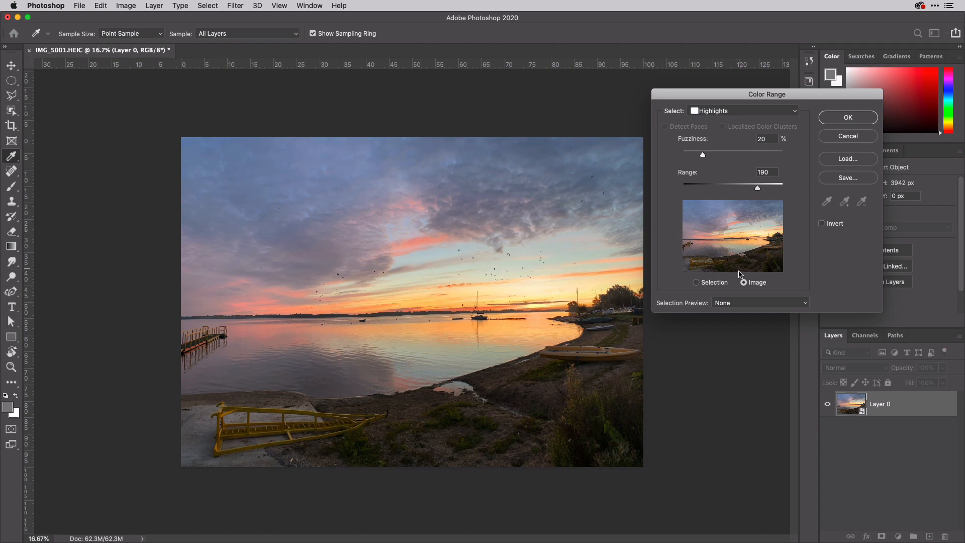
click(741, 308)
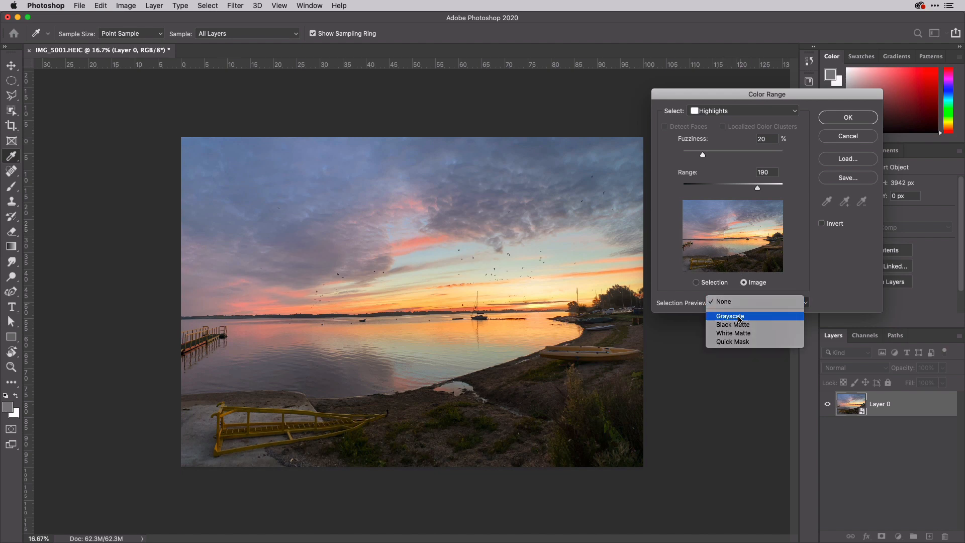
click(739, 317)
click(759, 306)
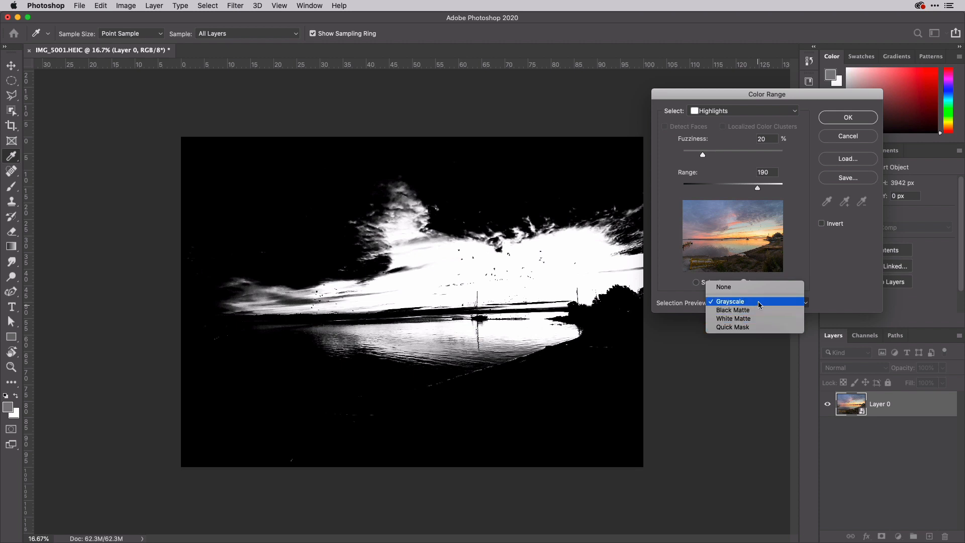
click(825, 283)
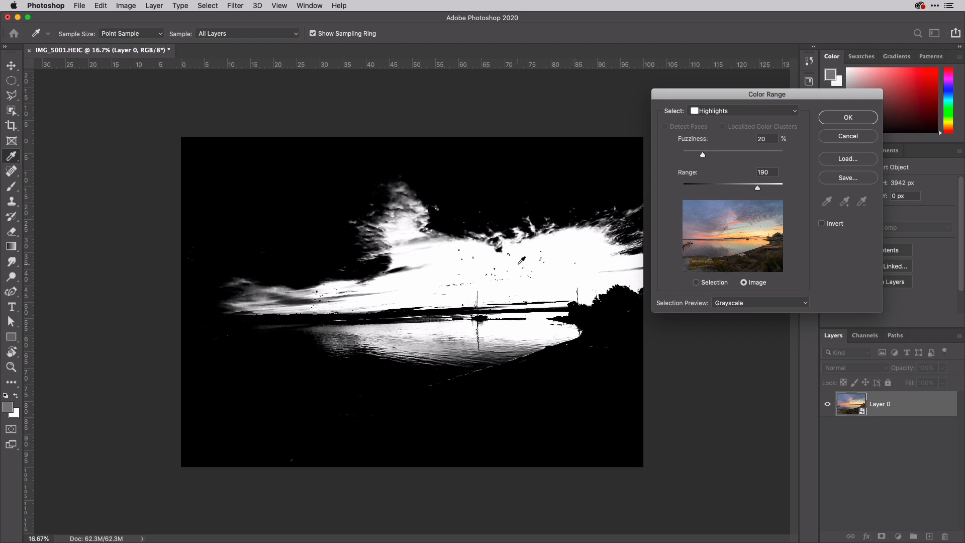
click(848, 119)
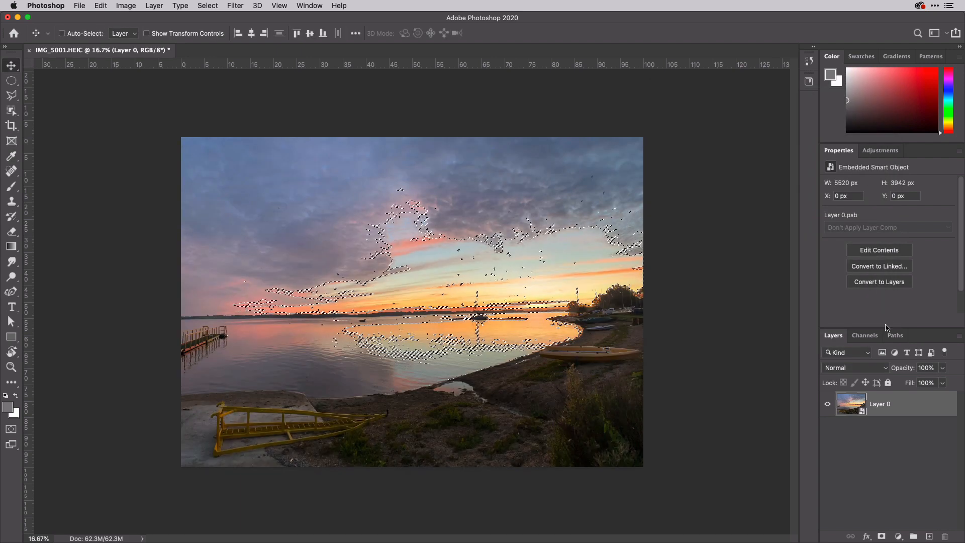
Save the selection as a new channel named Highlights and deselect.
click(872, 336)
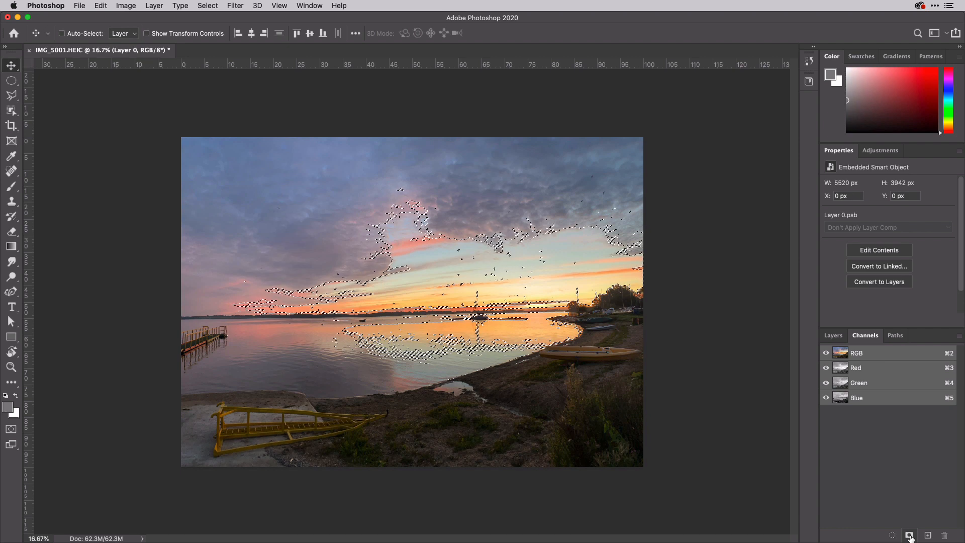
alt+click(909, 536)
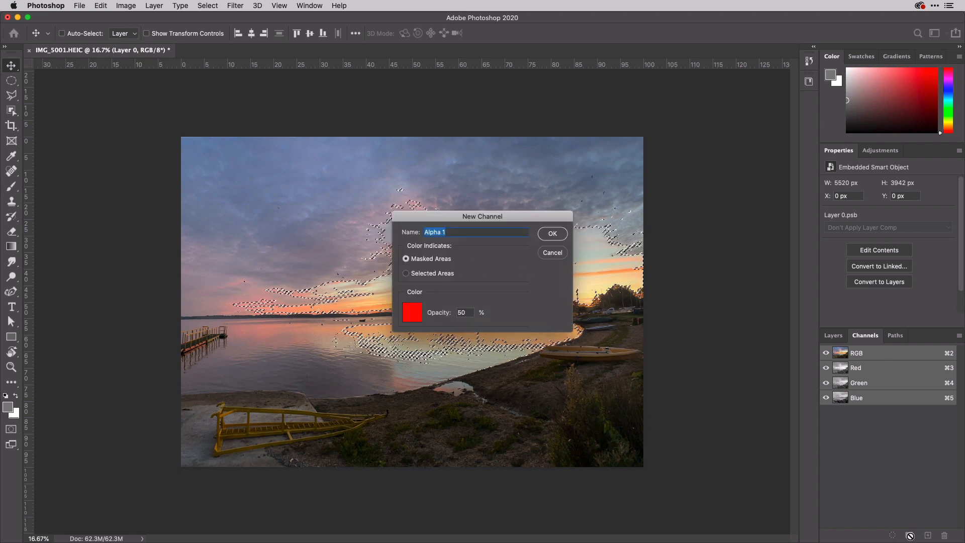
text(Highlights)
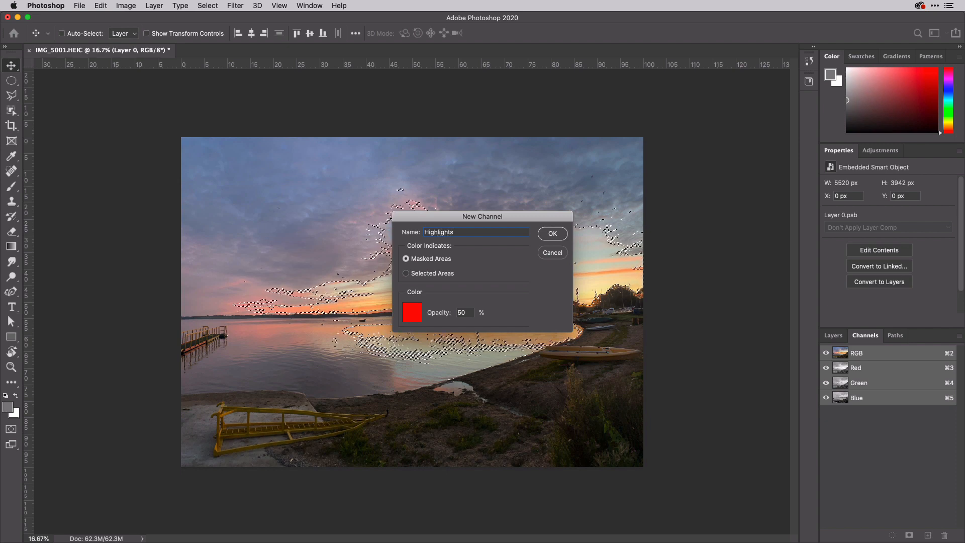
key(Return)
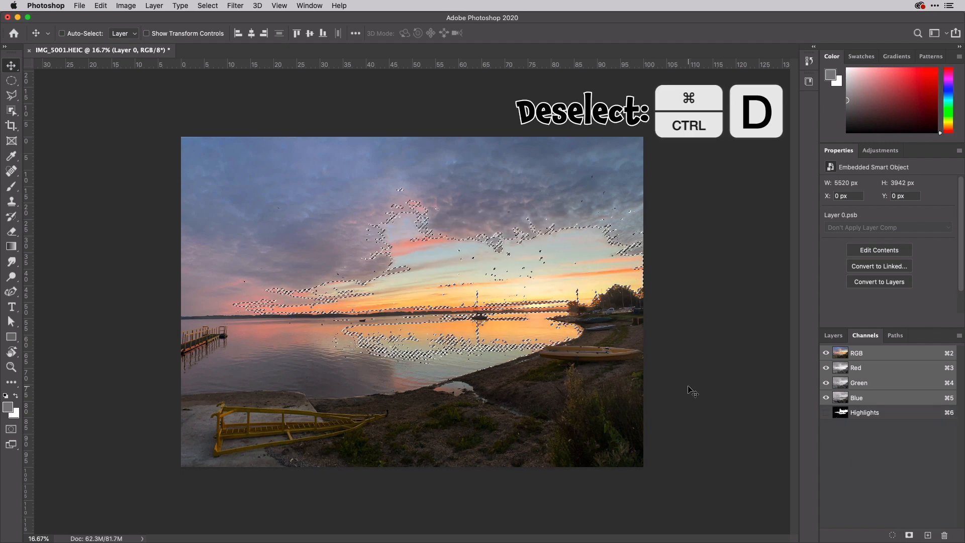
key(super+d)
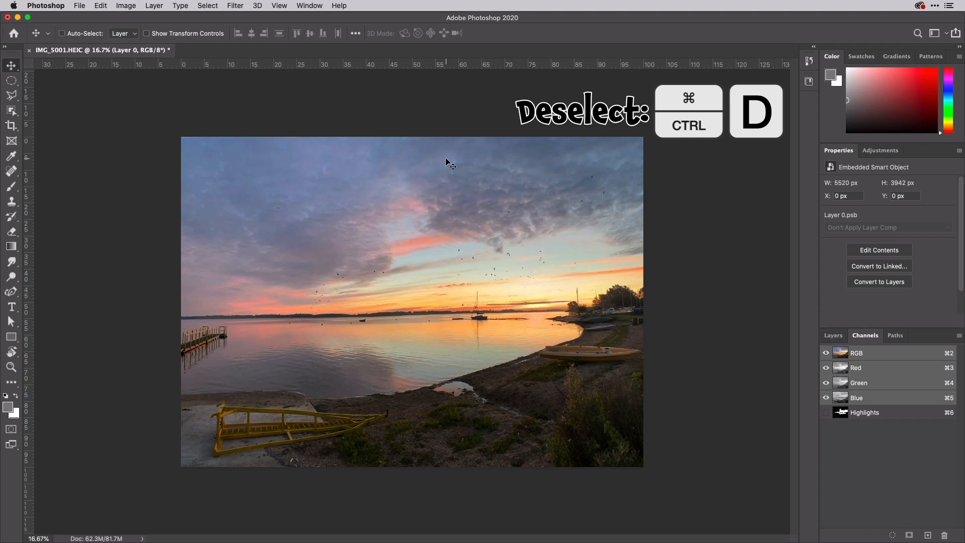
Make a Color Range selection of the Midtones.
click(208, 6)
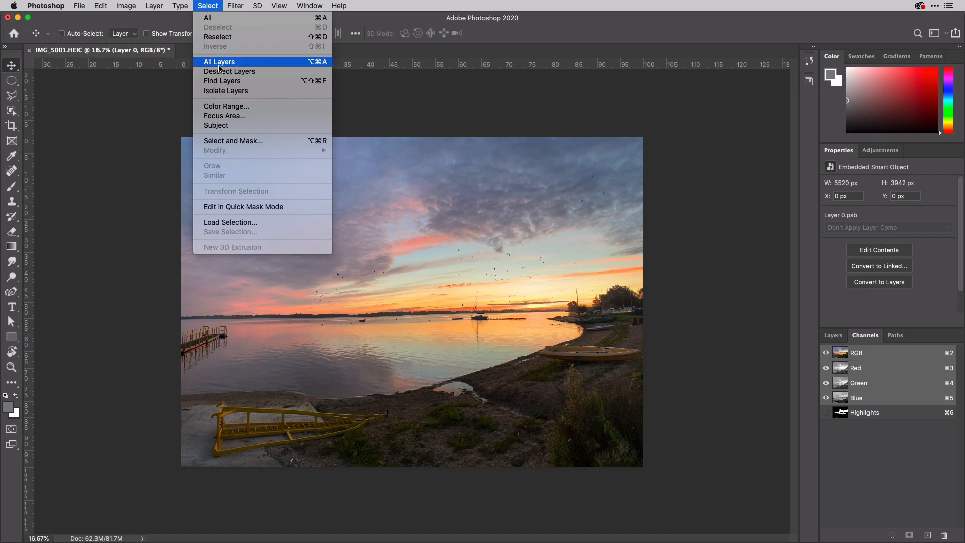
click(229, 109)
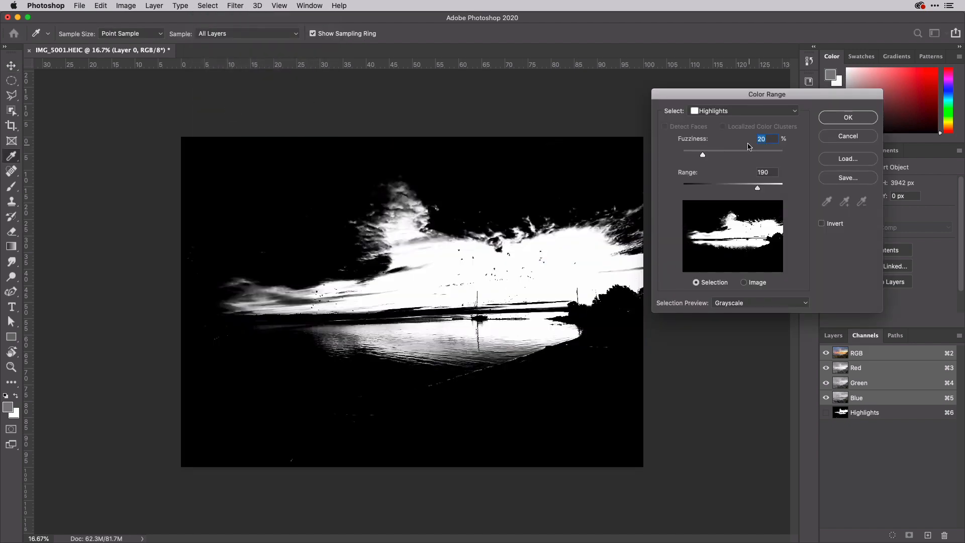
click(769, 112)
click(761, 119)
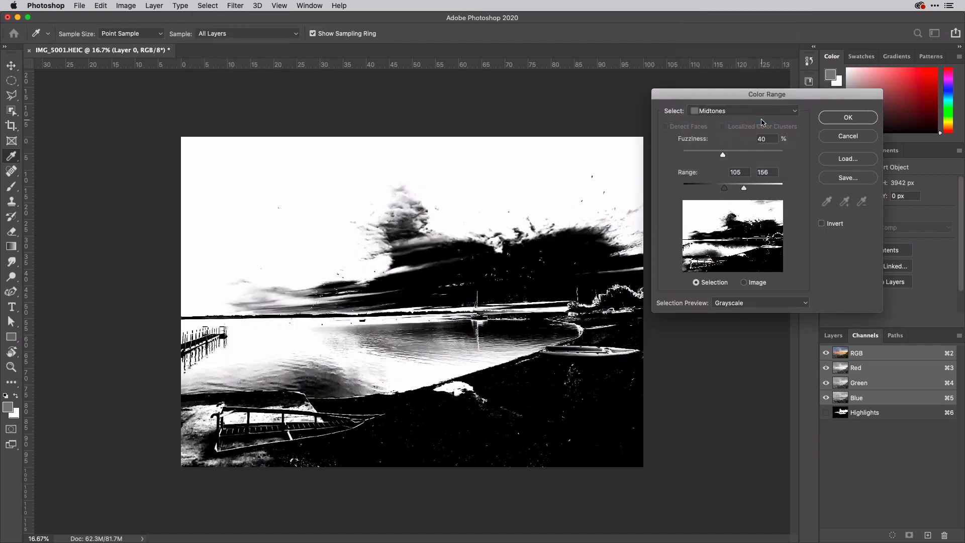
click(848, 118)
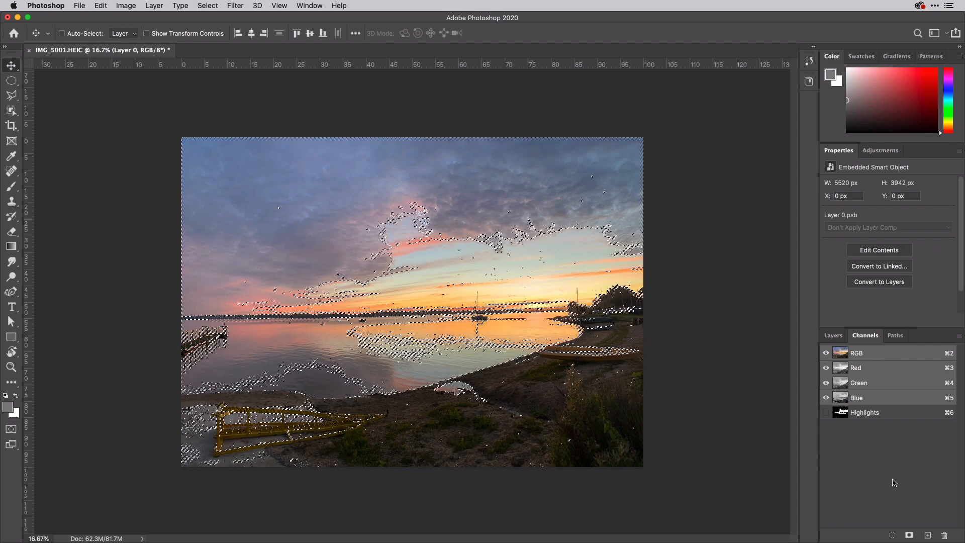
Save the selection as a new channel named Midtones and deselect.
alt+click(909, 536)
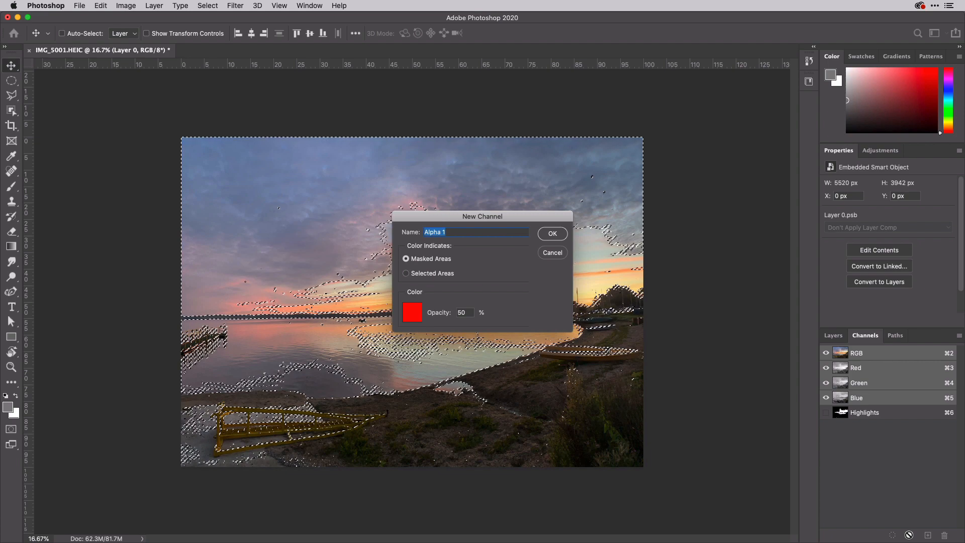
text(Midtones)
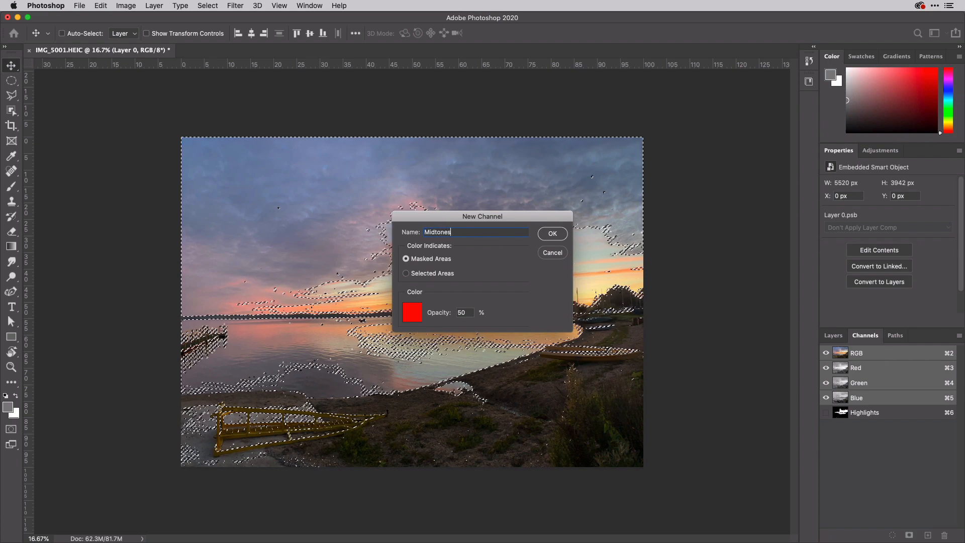
key(Return)
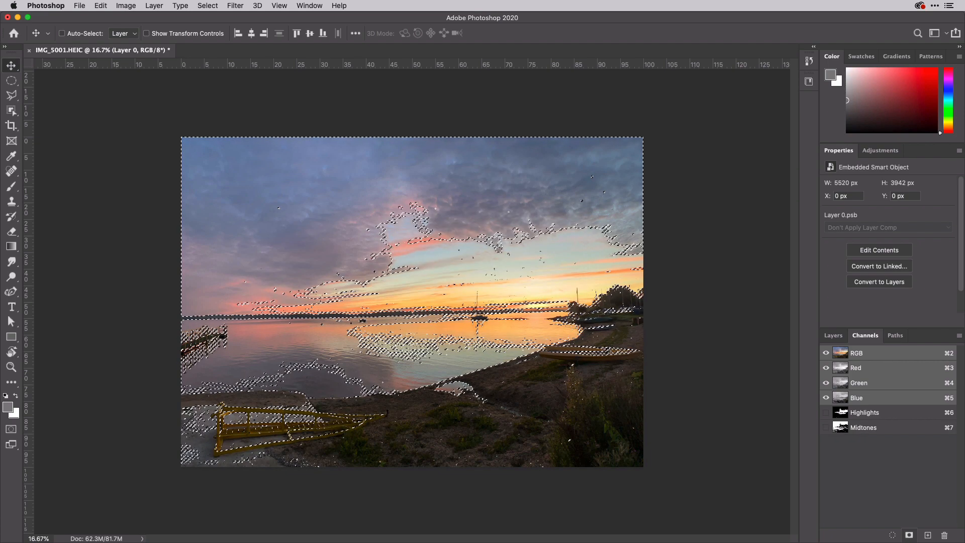
key(super+d)
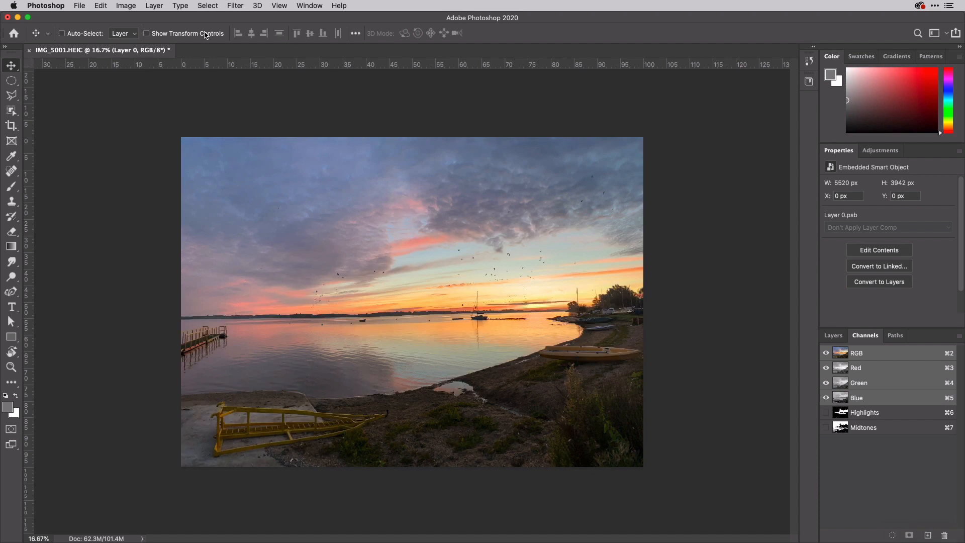
Make a Color Range selection of the Shadows.
click(207, 6)
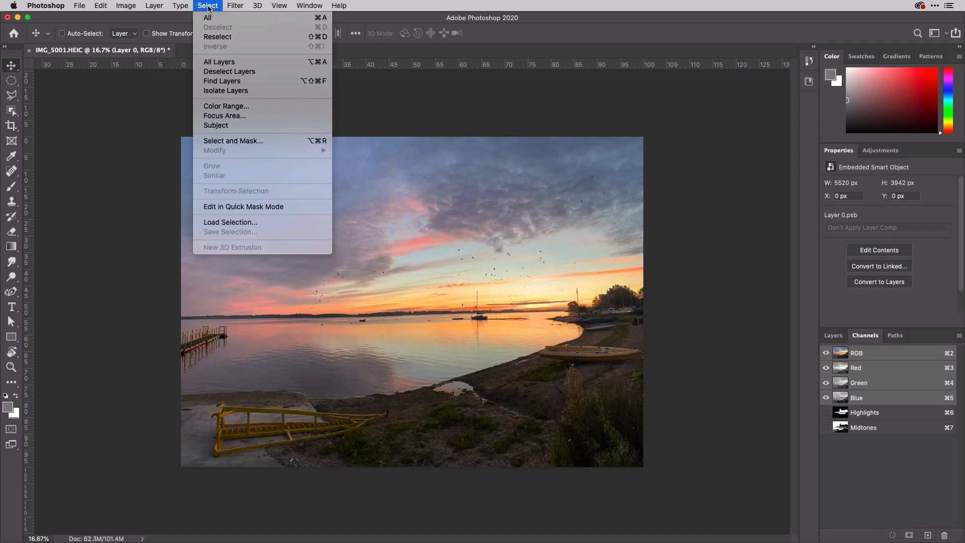
click(233, 106)
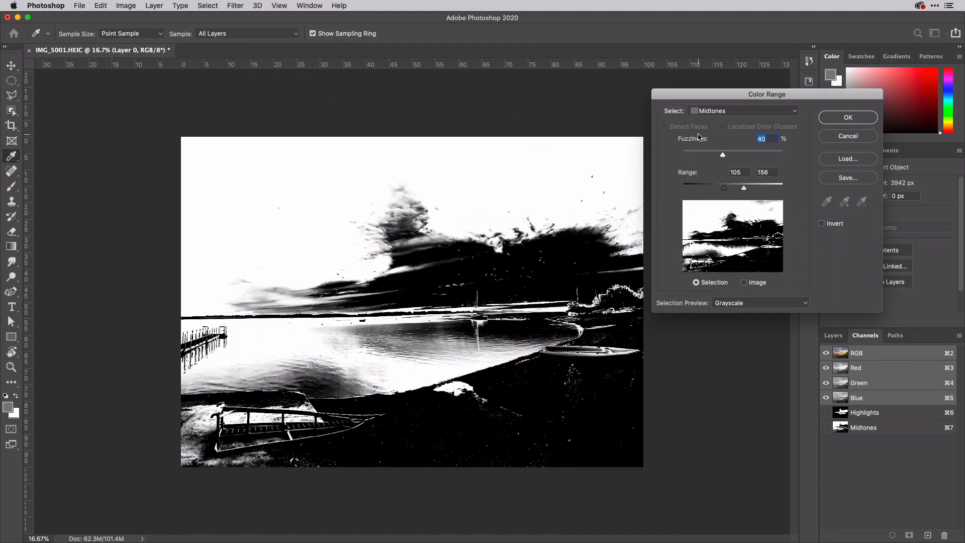
click(753, 111)
click(748, 119)
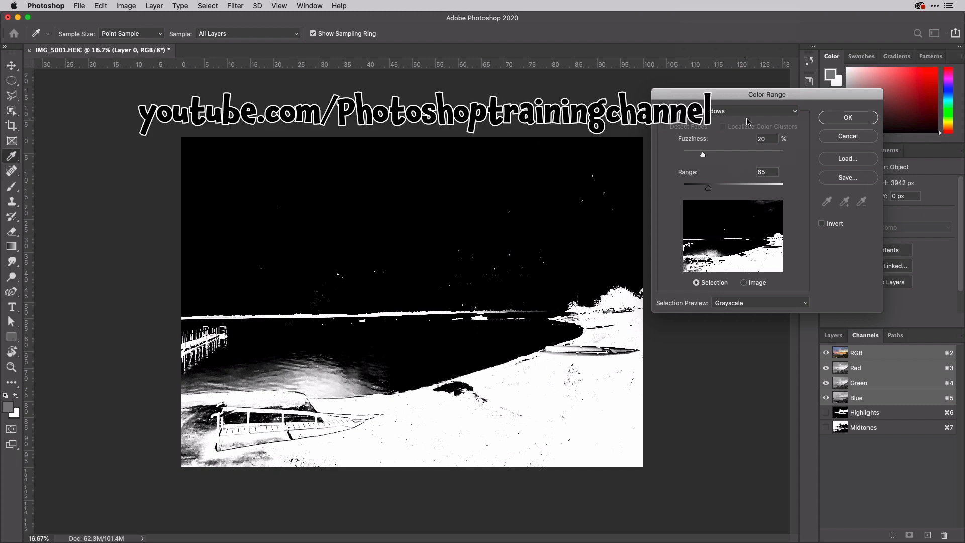
click(838, 119)
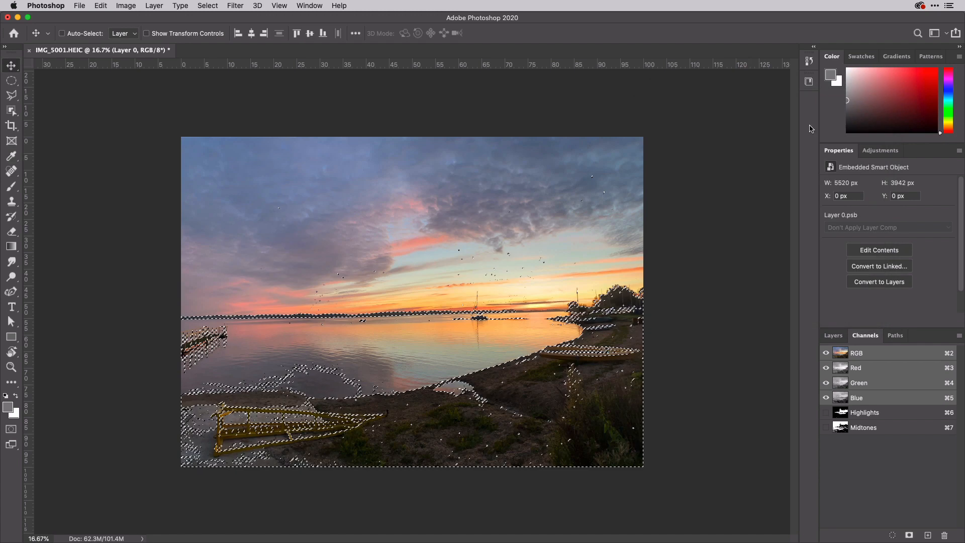
Save the selection as a new channel named Shadows.
alt+click(909, 536)
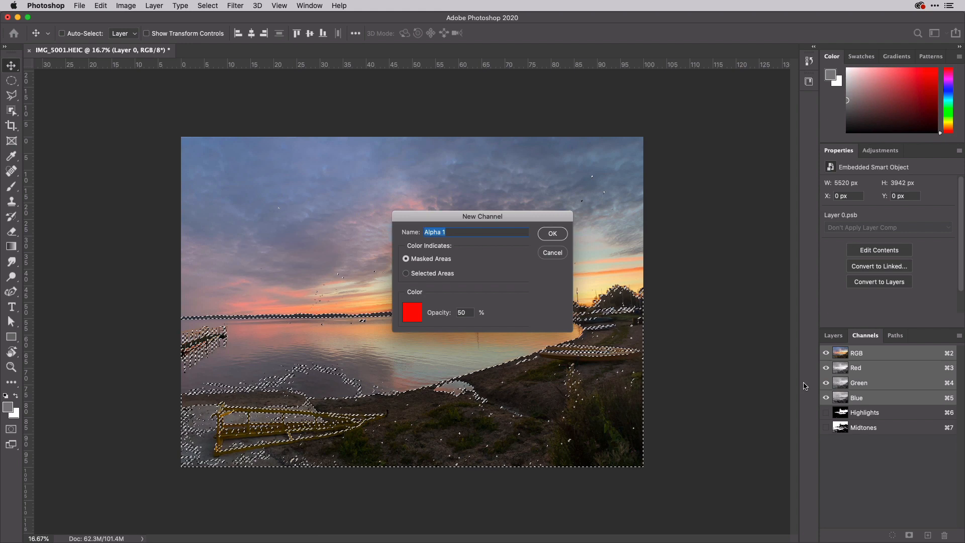
text(Shadows)
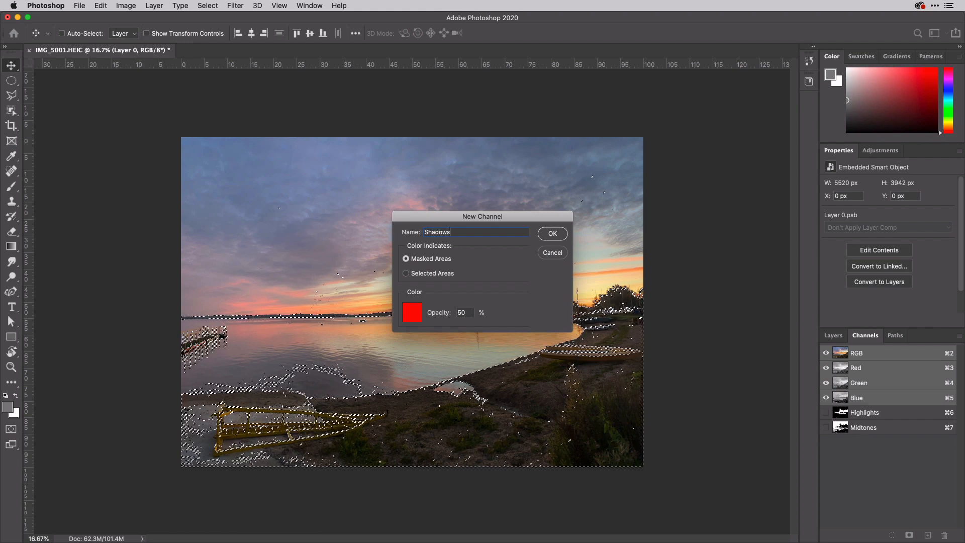
key(Return)
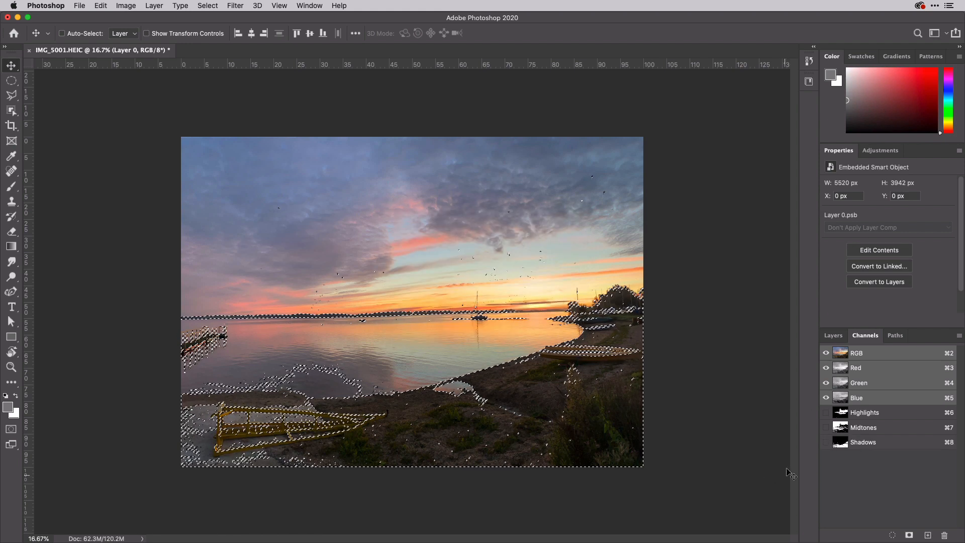
Deselect and return to the layers list.
key(super+d)
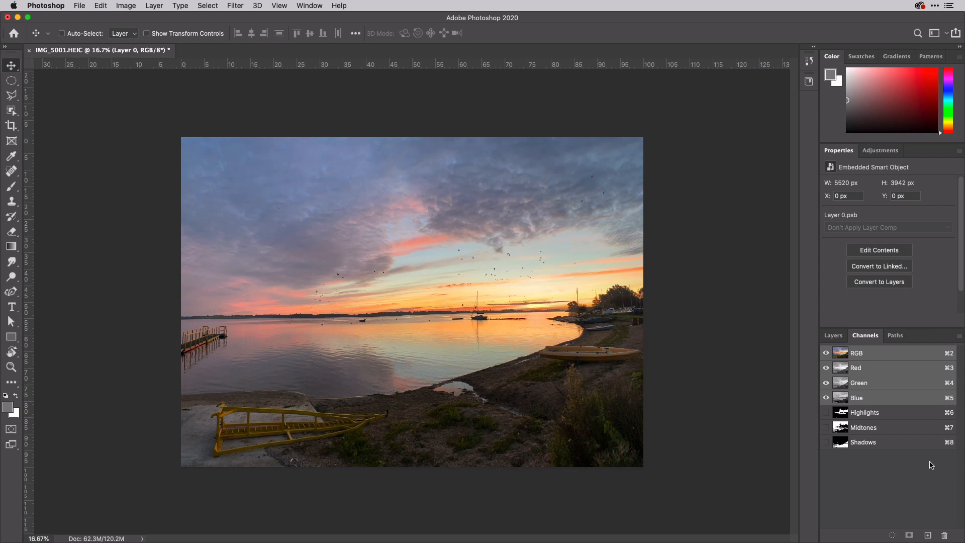
click(833, 335)
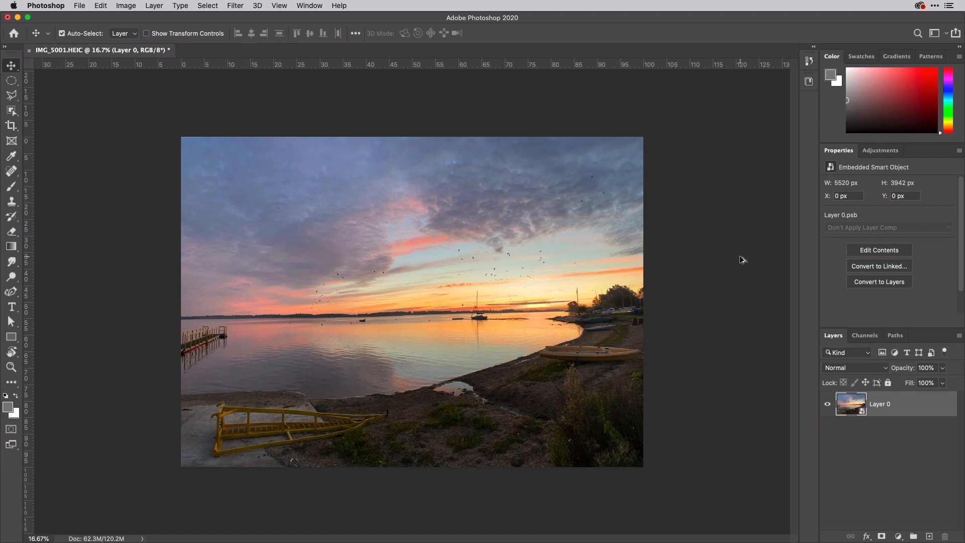
Load the Midtones channel as a selection and add a Color Balance adjustment layer masked to it.
key(alt+super+2)
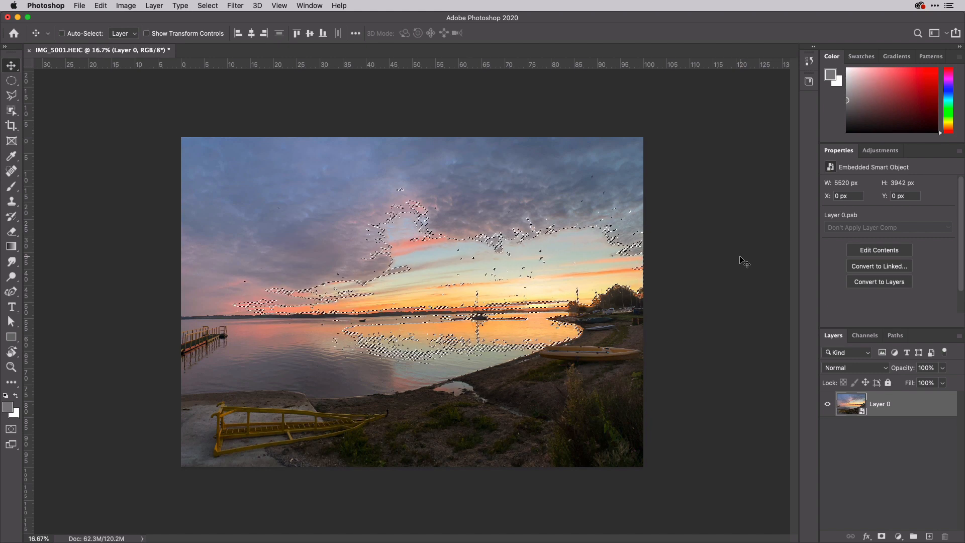
click(884, 153)
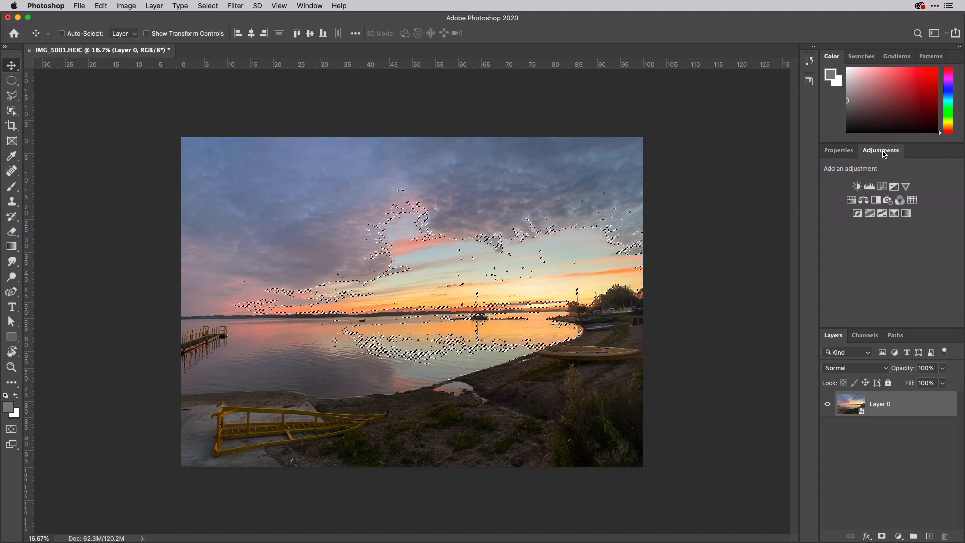
click(865, 200)
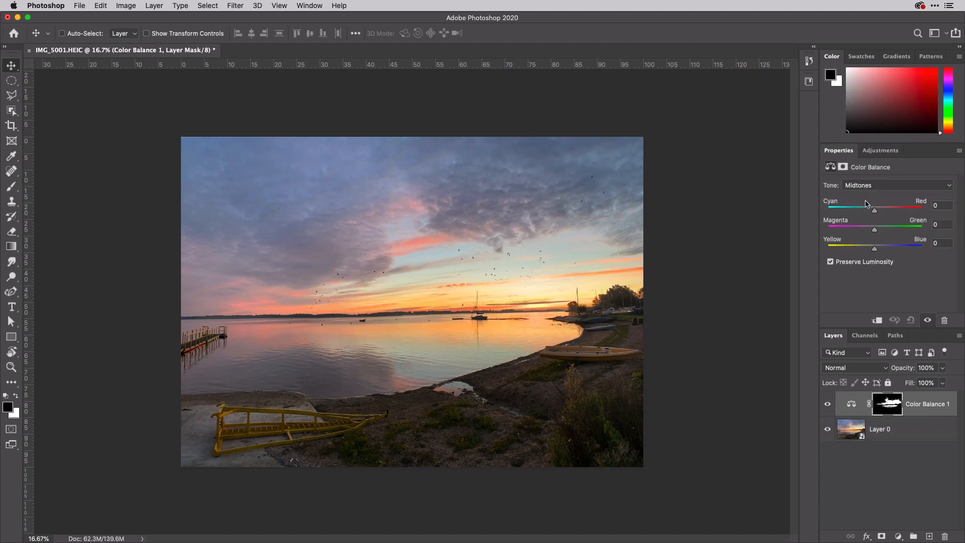
Set the Color Balance midtones to Cyan-Red +51, Magenta-Green -32 and Yellow-Blue -47.
drag(875, 213, 888, 214)
drag(889, 213, 929, 210)
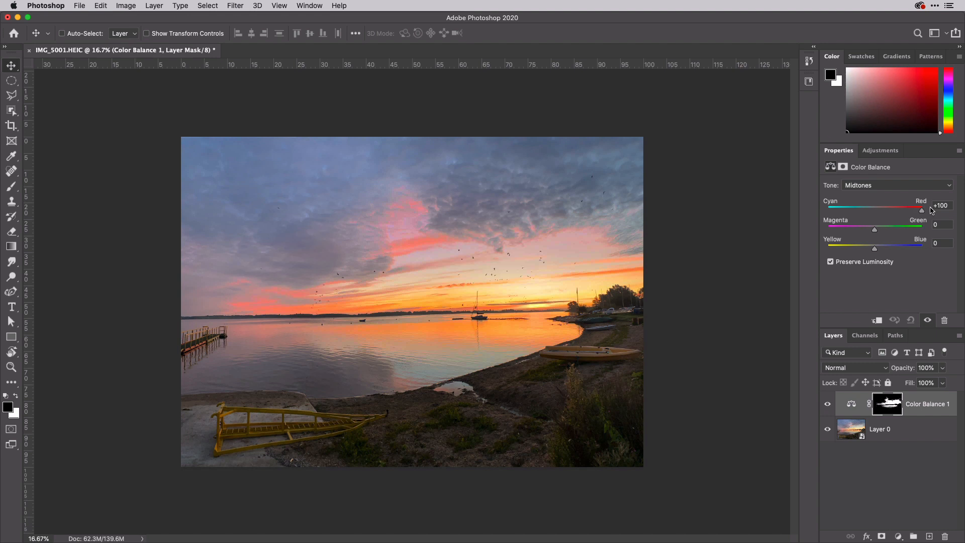
drag(923, 211, 853, 252)
Load the Shadows channel as a selection and add a Curves adjustment layer masked to it.
key(super)
key(super+shift+d)
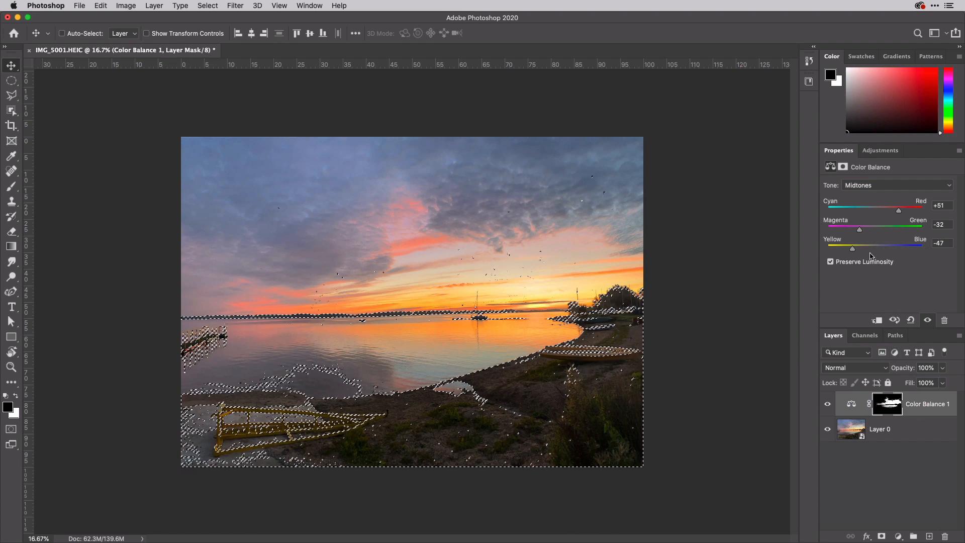
click(880, 153)
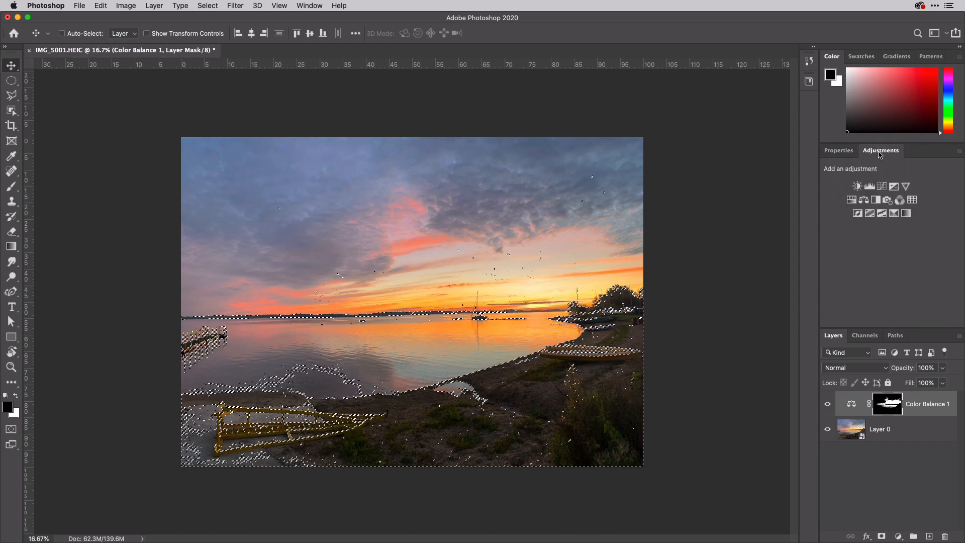
click(882, 188)
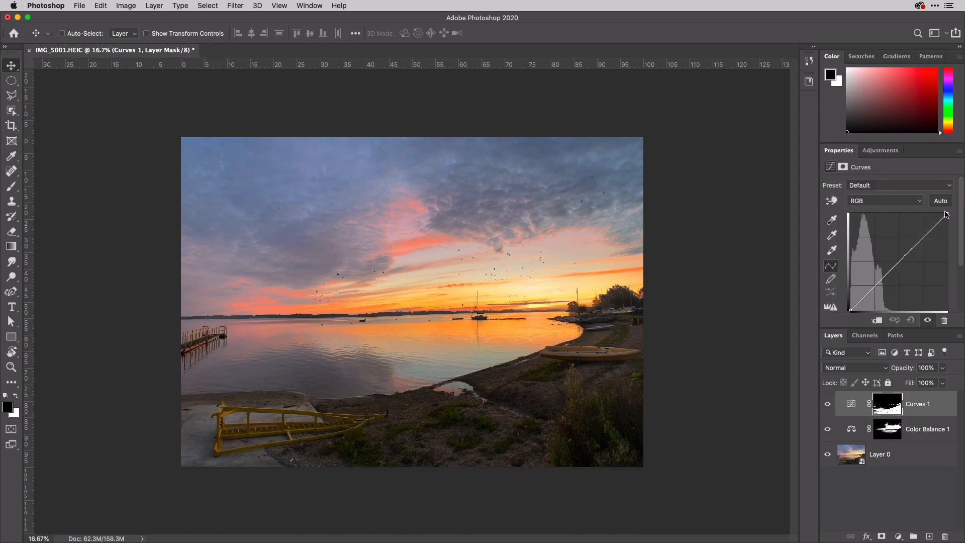
Steepen the curve by moving the white point inward and pulling a midtone point down, then toggle the Curves layer to compare.
drag(947, 212, 899, 211)
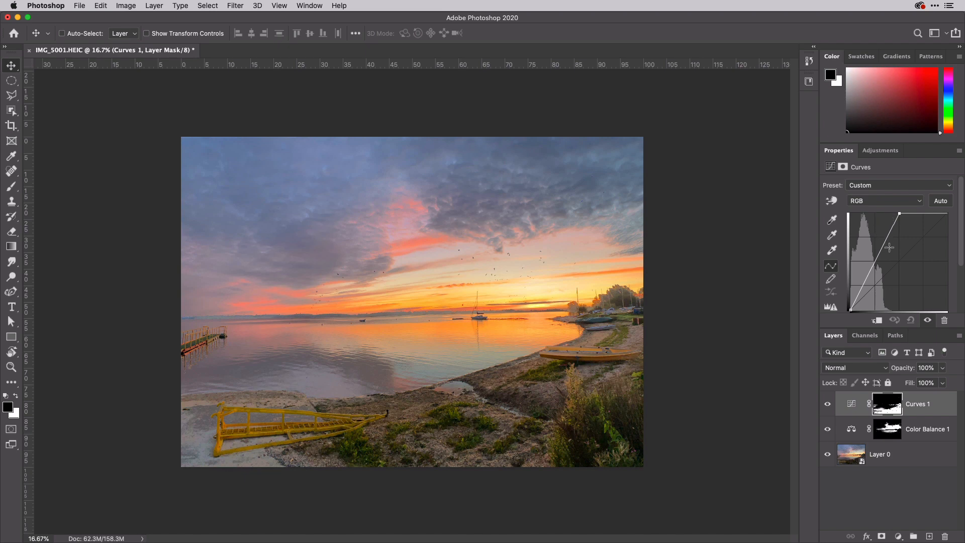
drag(879, 256, 884, 269)
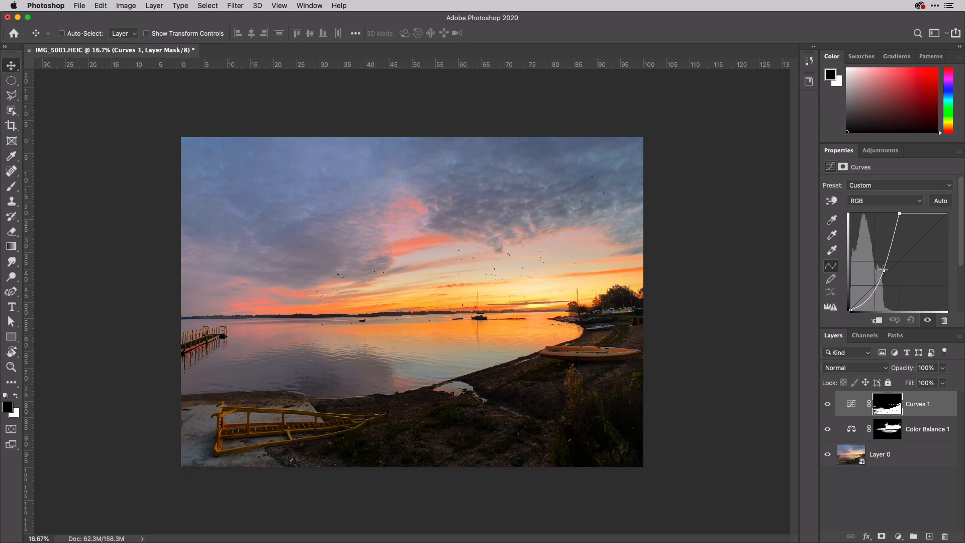
click(828, 405)
click(828, 405)
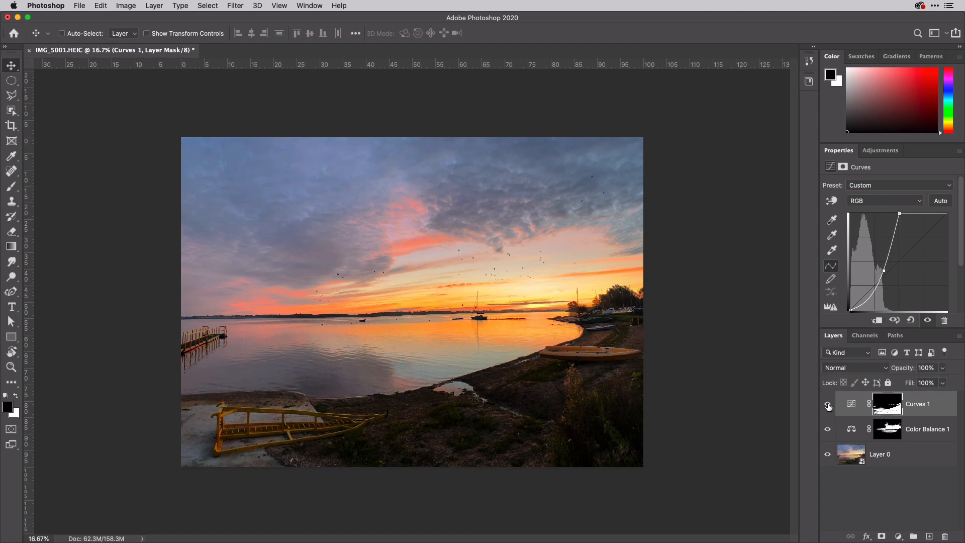